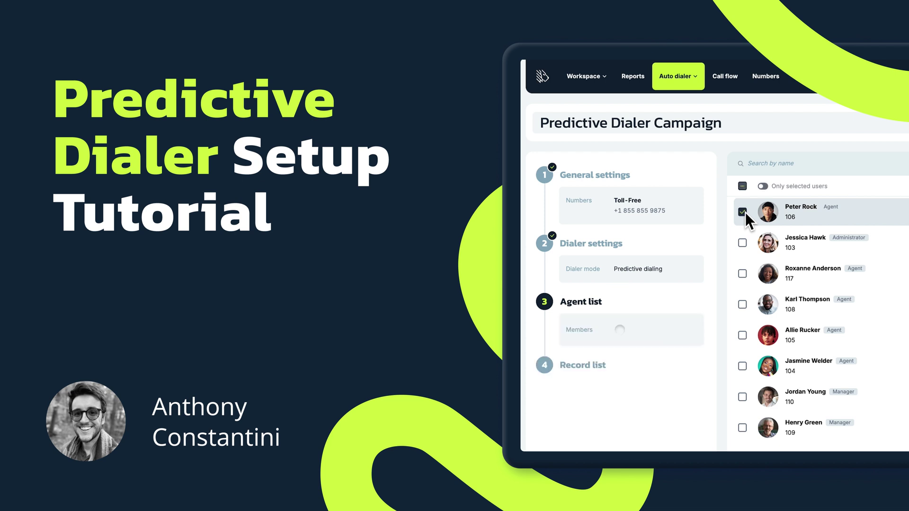
Step: Add the third through sixth listed agents to the members
click(743, 273)
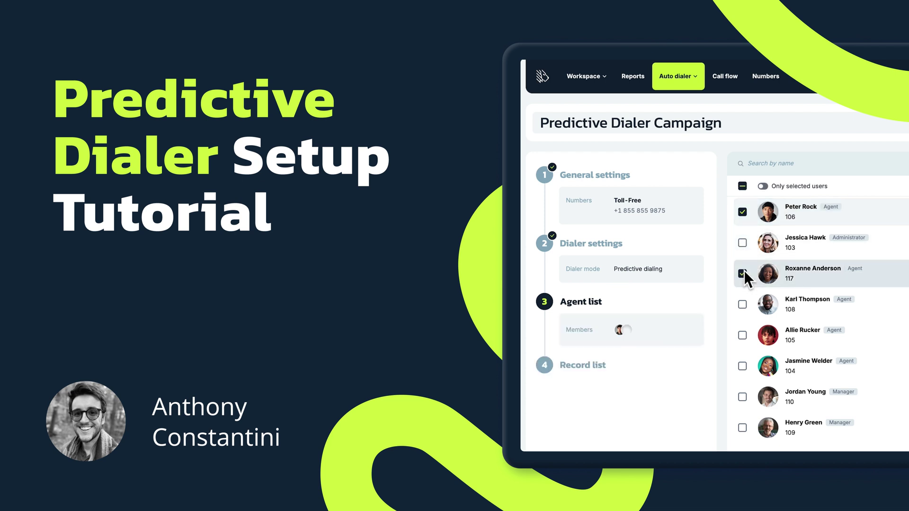
click(740, 304)
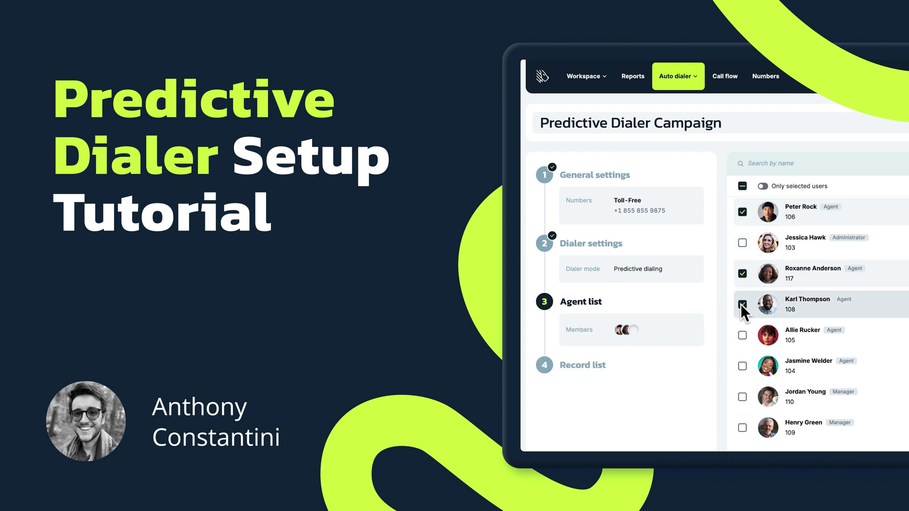
click(742, 335)
click(743, 366)
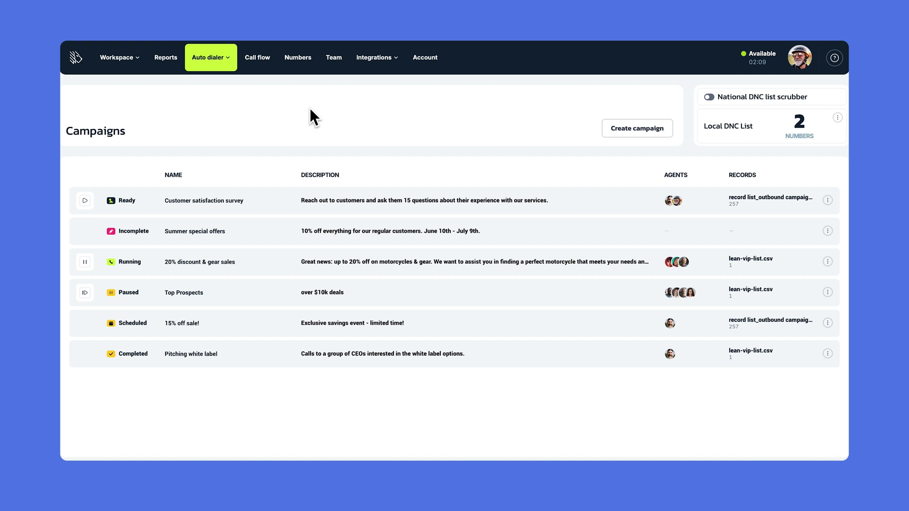
Step: From Auto dialer's Campaigns overview, start creating a new campaign draft
click(224, 60)
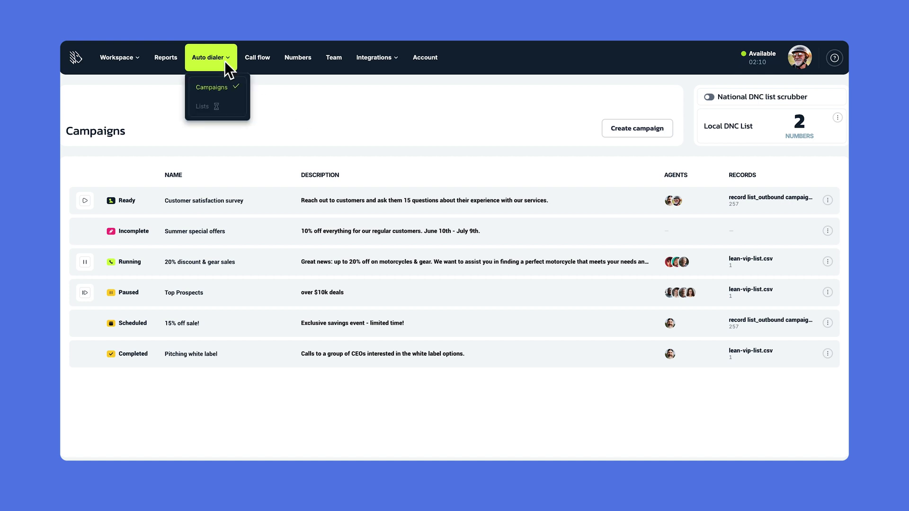
click(224, 88)
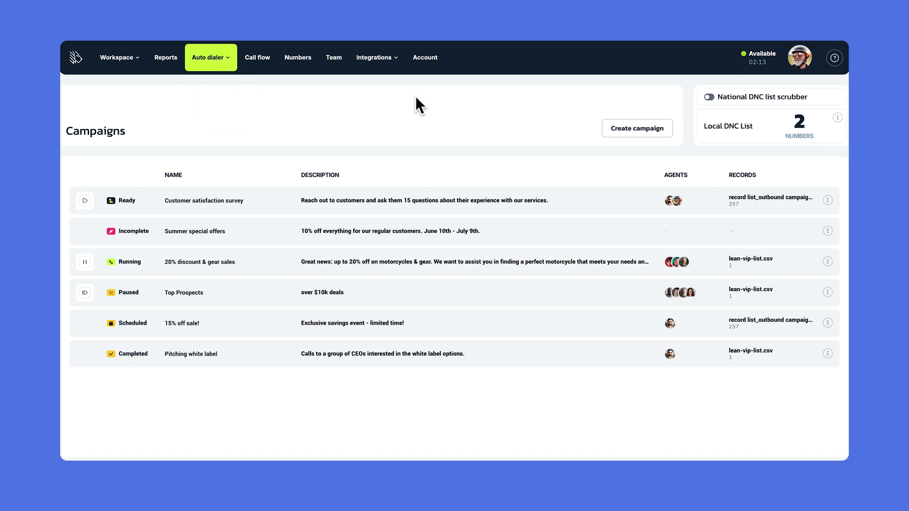
click(608, 125)
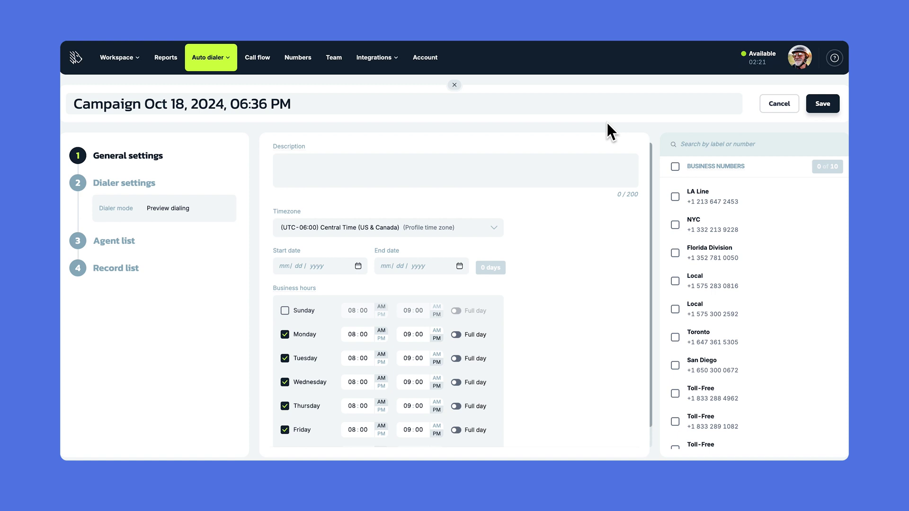
text(Pre)
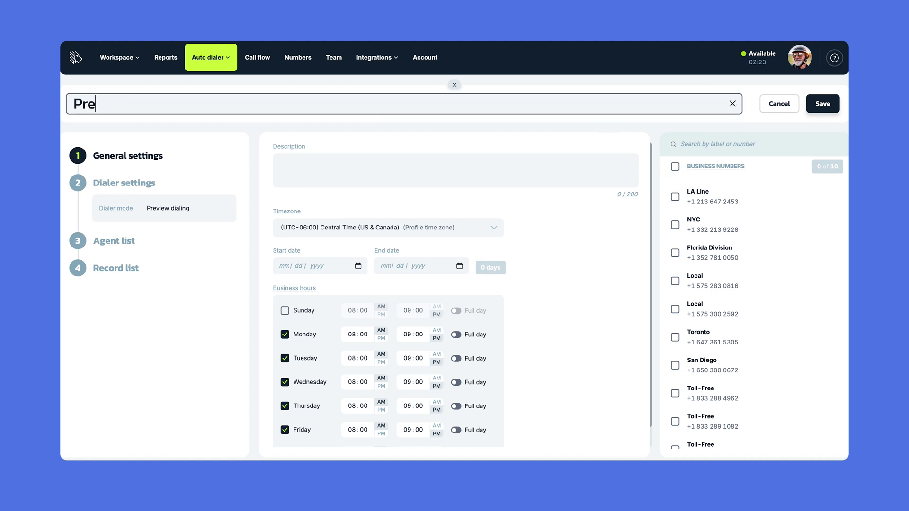
text(dictive Diale)
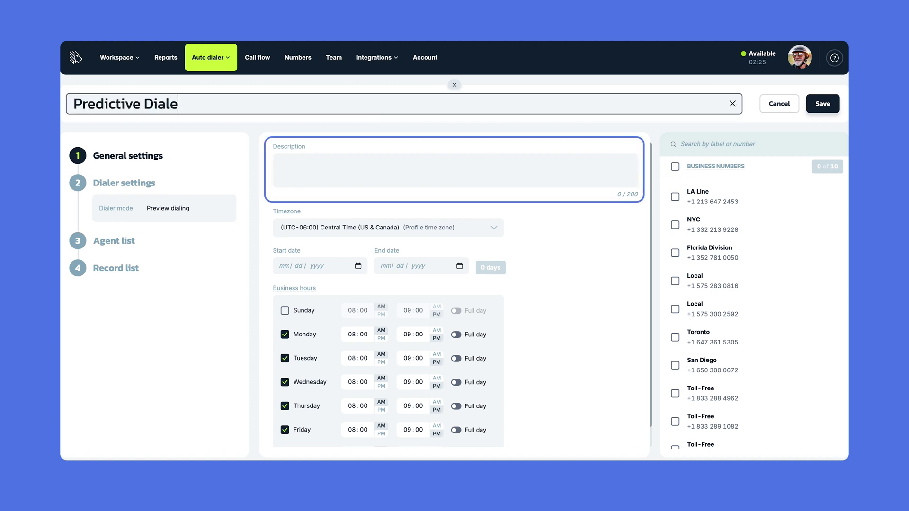
text(r Campaign)
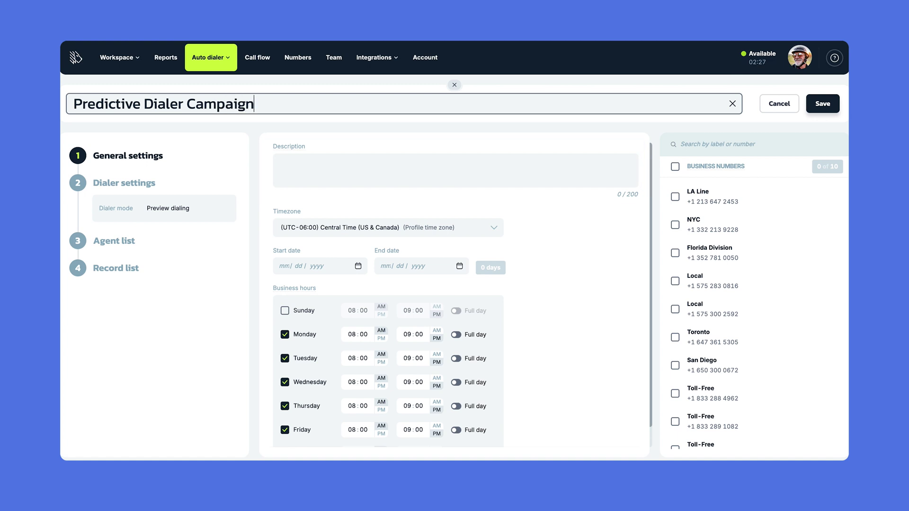
Step: Finish the 'Predictive Dialer Campaign' title and move to the Description field
key(Tab)
text(10% off ever)
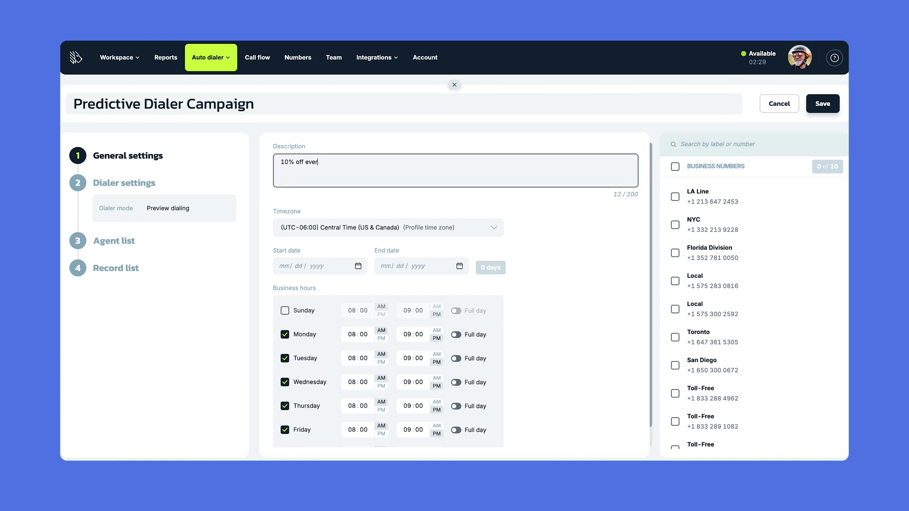
text(ything for our regu)
text(lar customers)
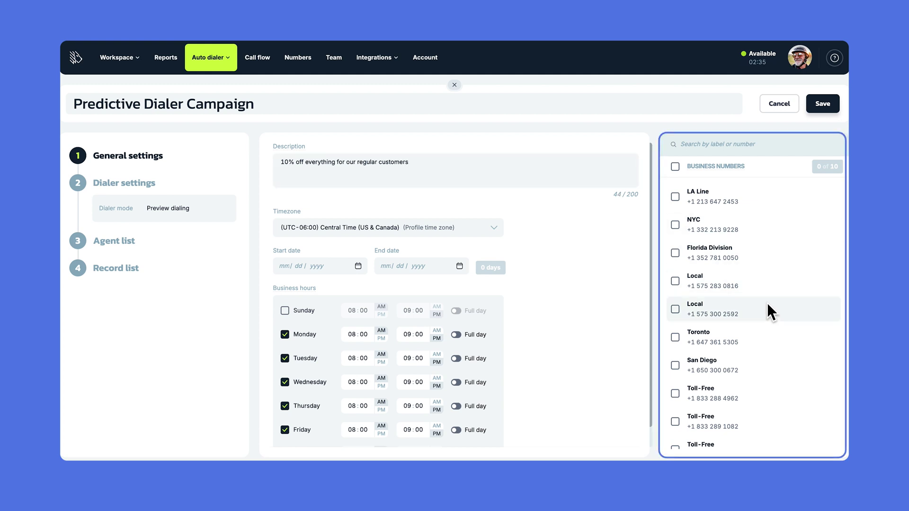
scroll(712, 403, down, 1)
click(675, 437)
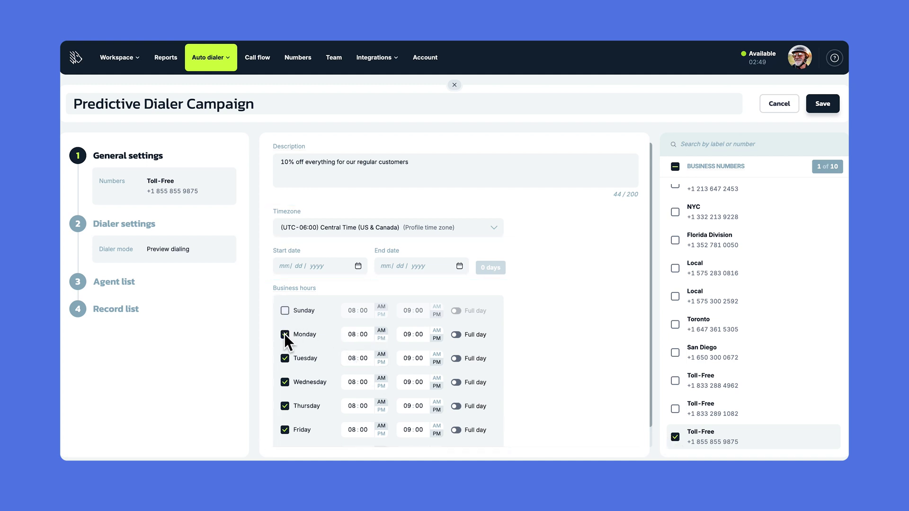
click(455, 334)
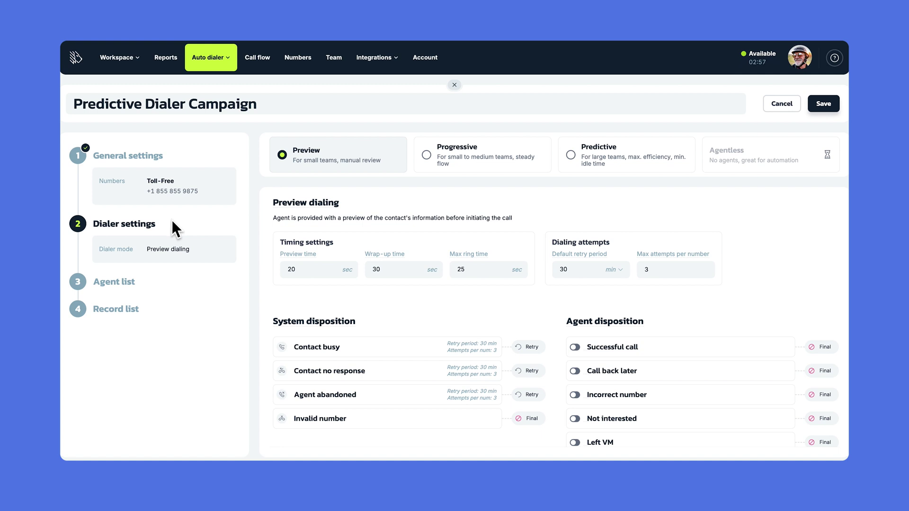
Step: Switch to Predictive dialing and review wrap-up, ring time, retry, attempts and abandon rate
click(580, 158)
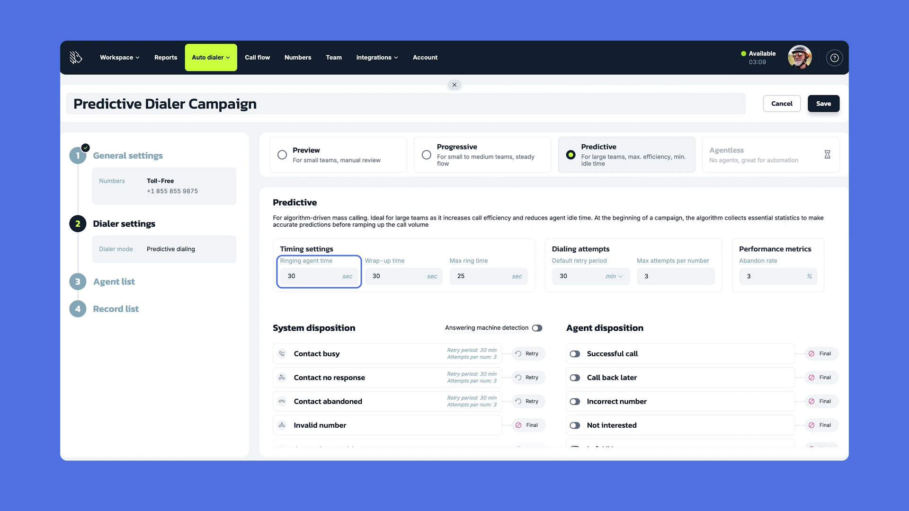
key(Tab)
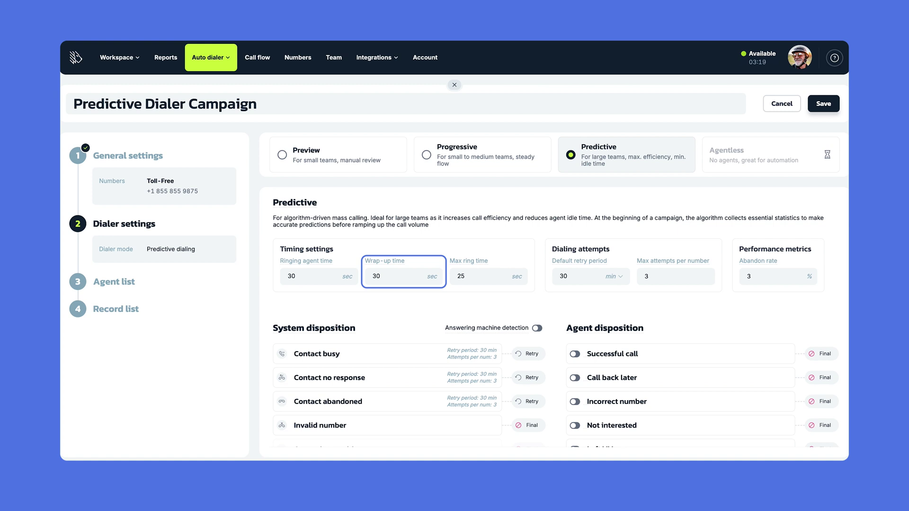
key(Tab)
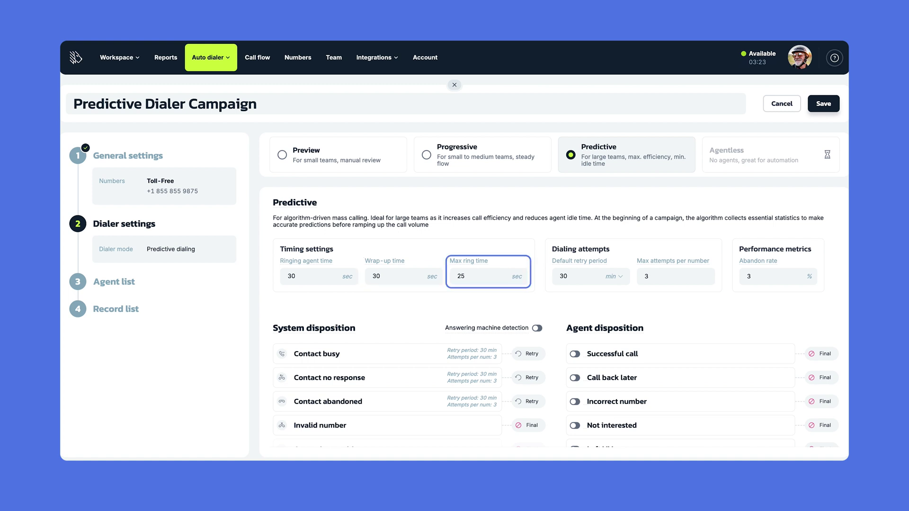
key(Tab)
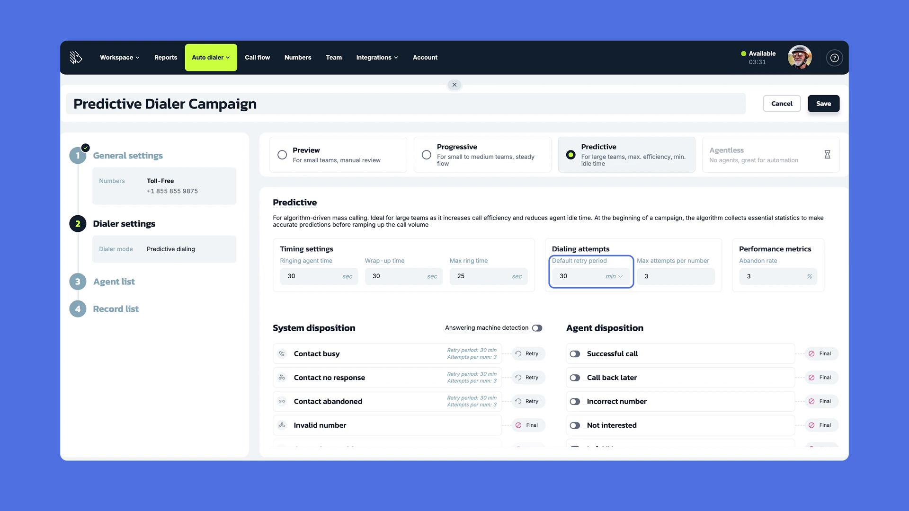
key(Tab)
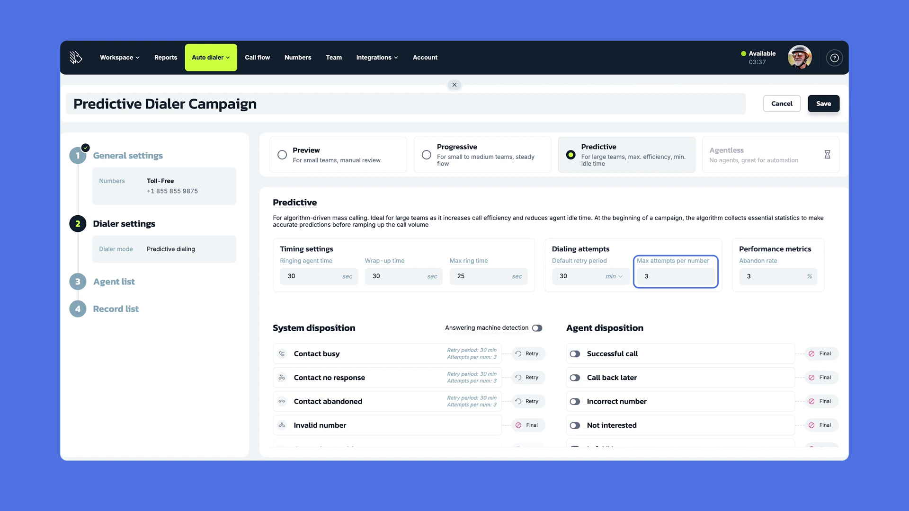
key(Tab)
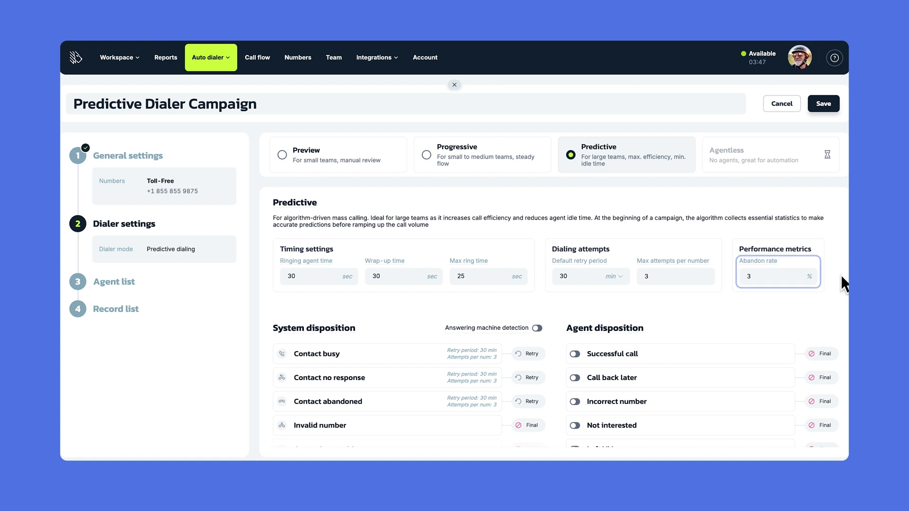
drag(765, 276, 732, 273)
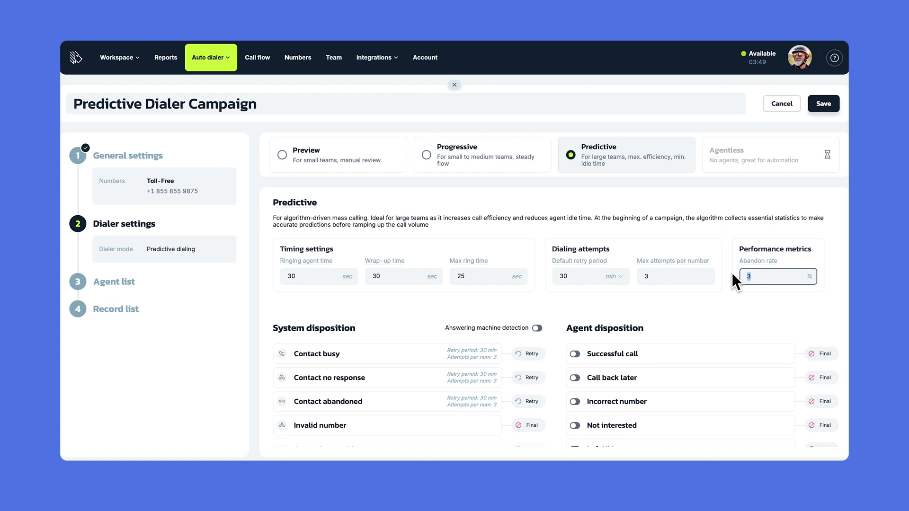
scroll(806, 301, down, 1)
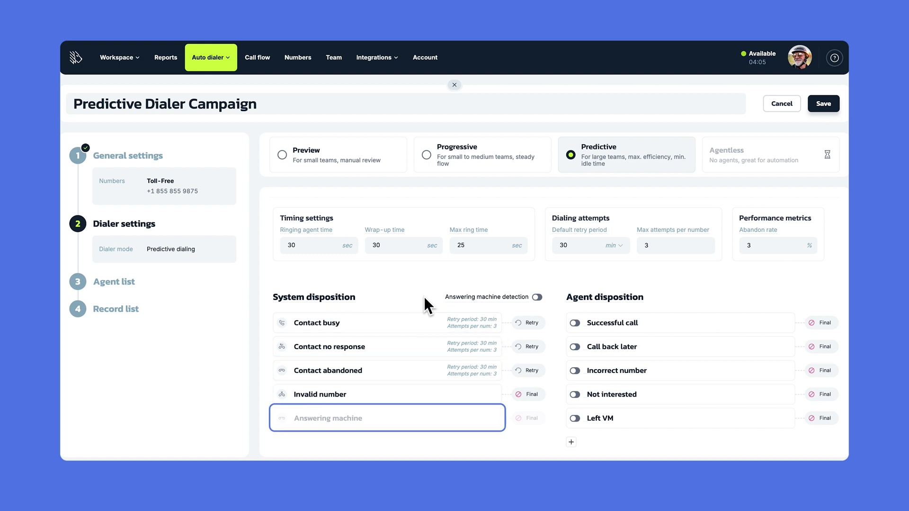
Step: Turn on answering machine detection and set Contact busy to Retry, cancelling the custom rules
click(538, 298)
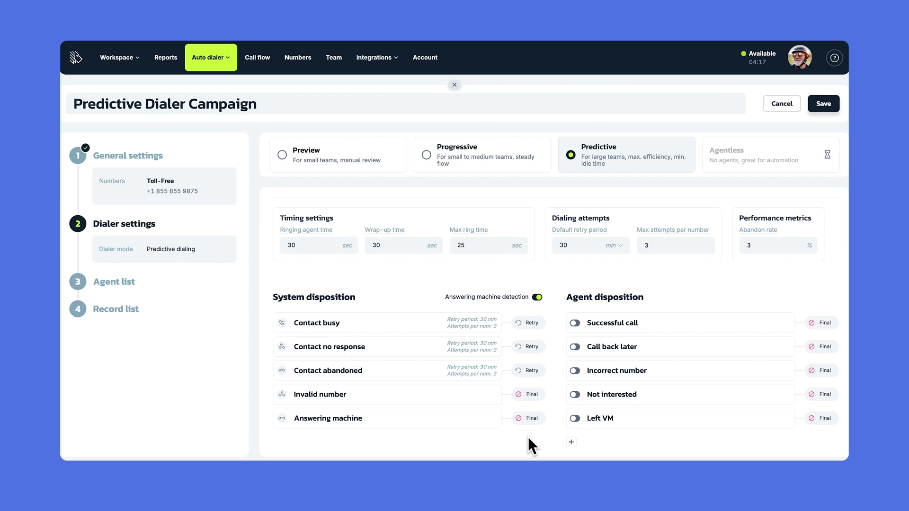
click(528, 324)
click(524, 227)
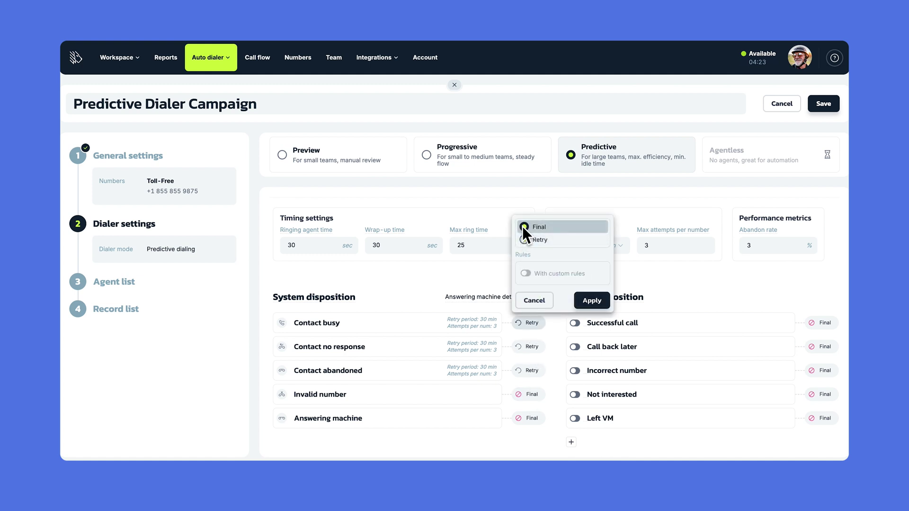
click(525, 241)
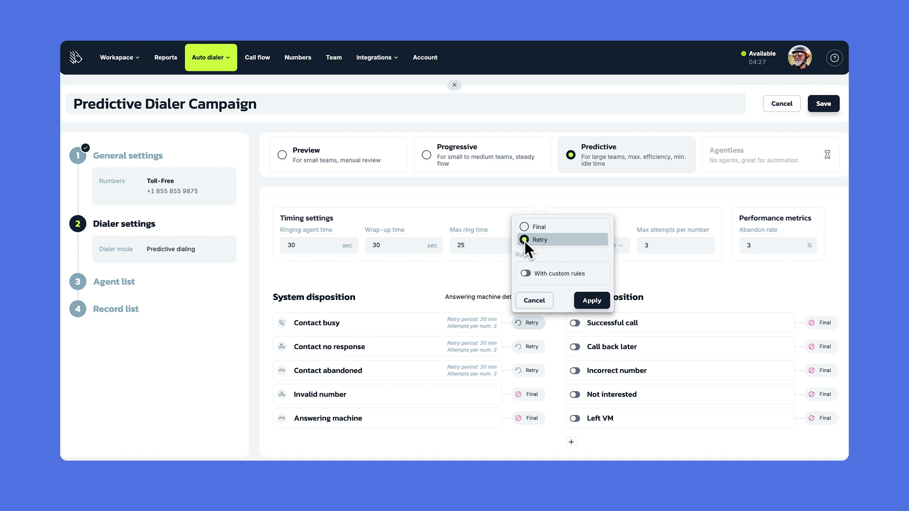
click(526, 272)
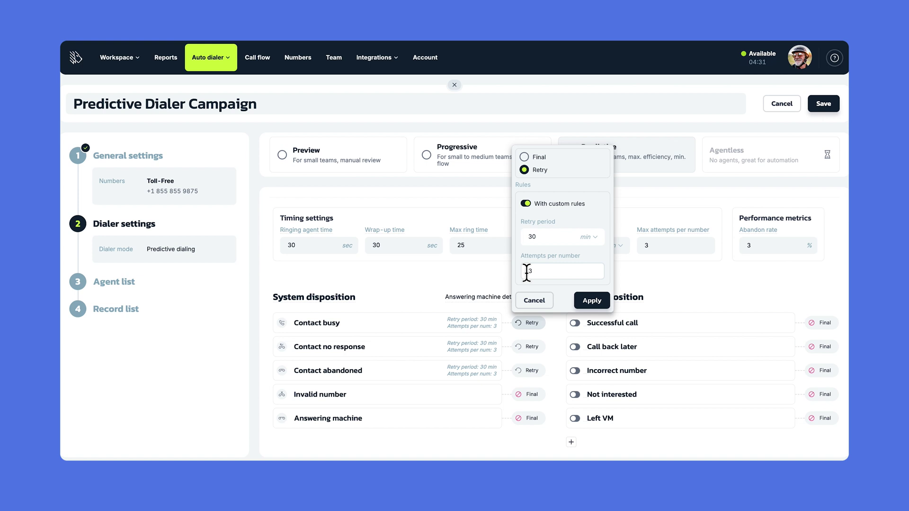
click(523, 298)
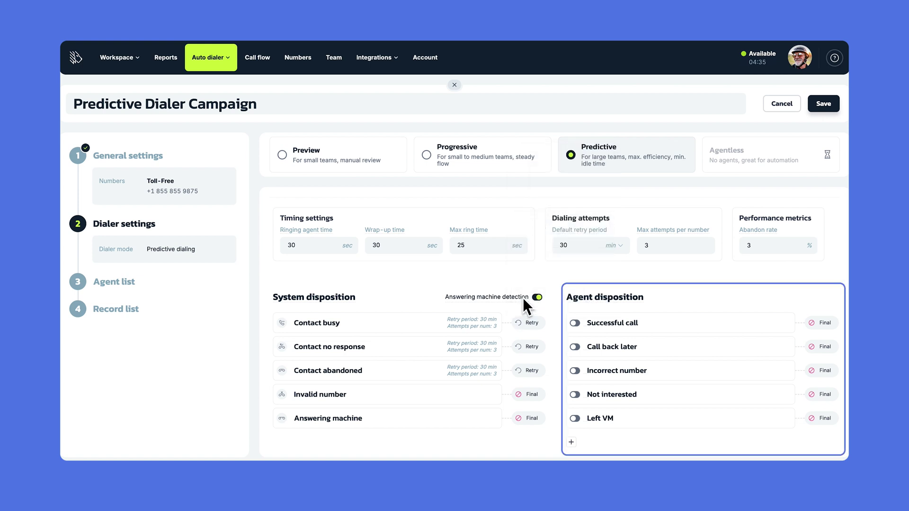
Step: Enable Successful call and Call back later, applying Retry to Call back later
click(574, 321)
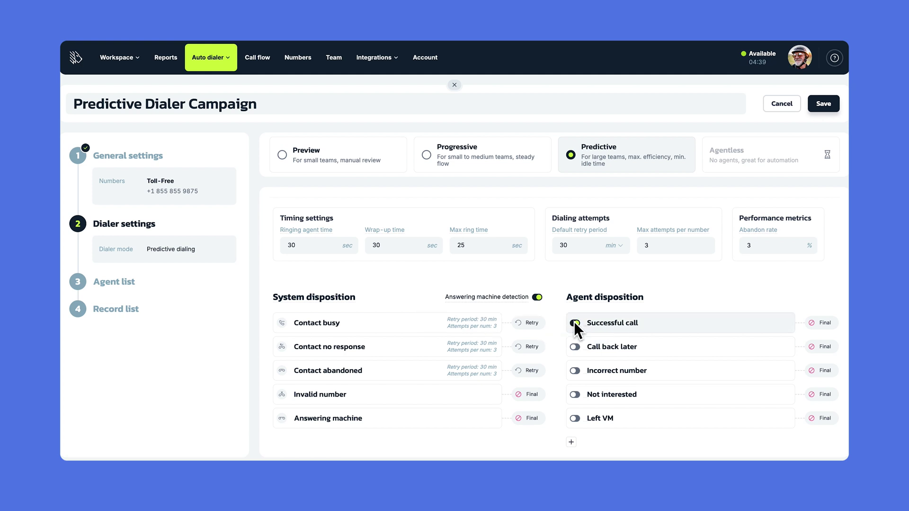
click(575, 346)
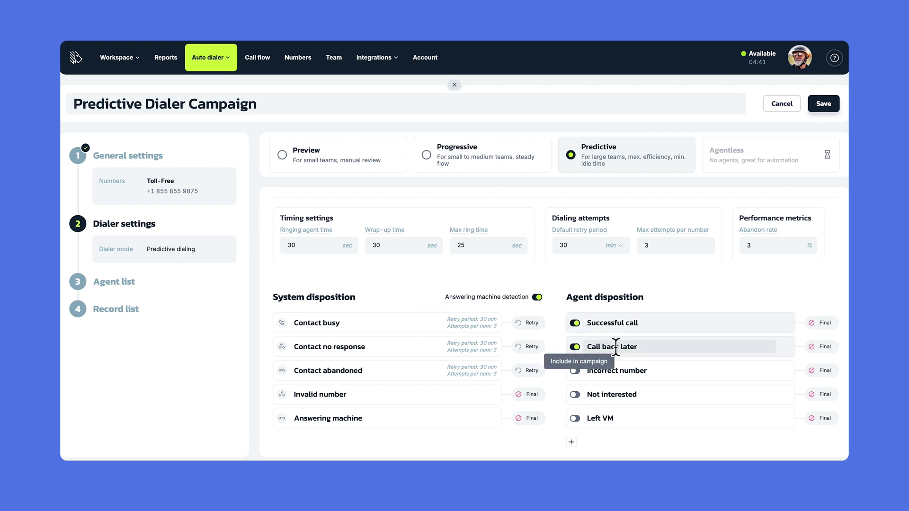
click(823, 345)
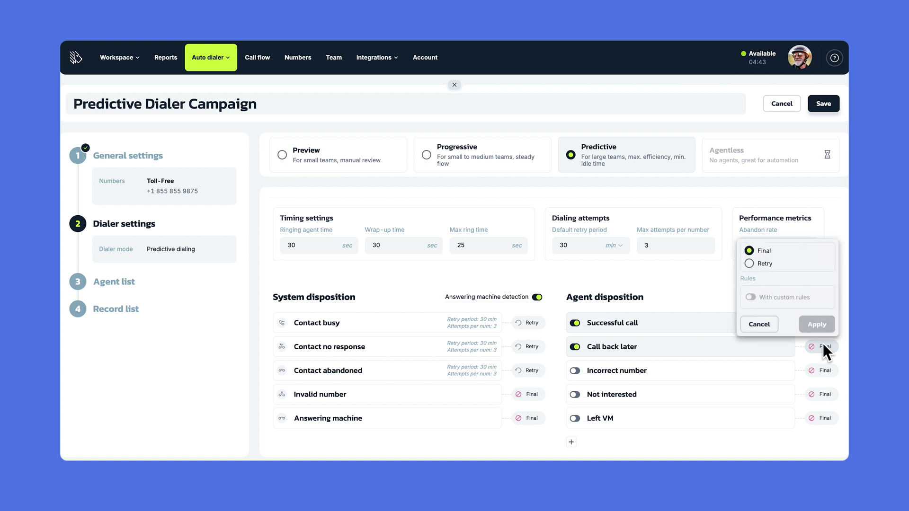
click(758, 263)
click(810, 319)
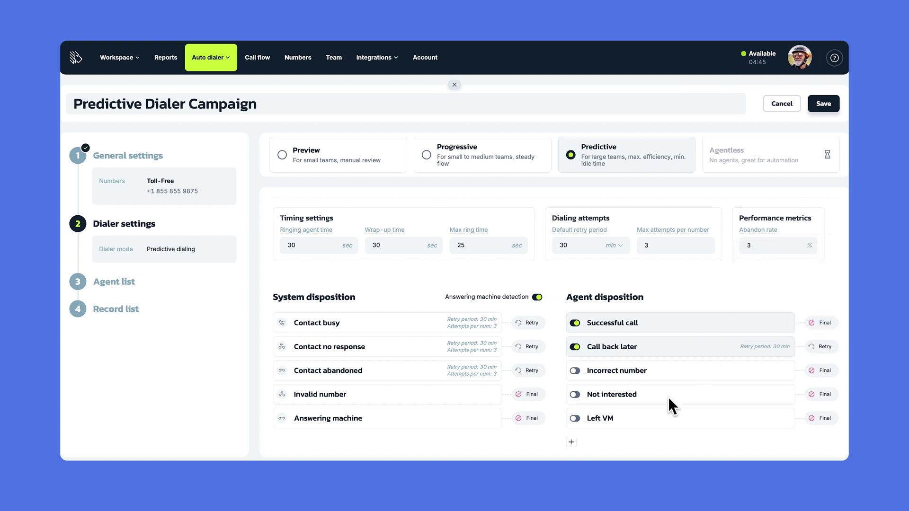
click(571, 443)
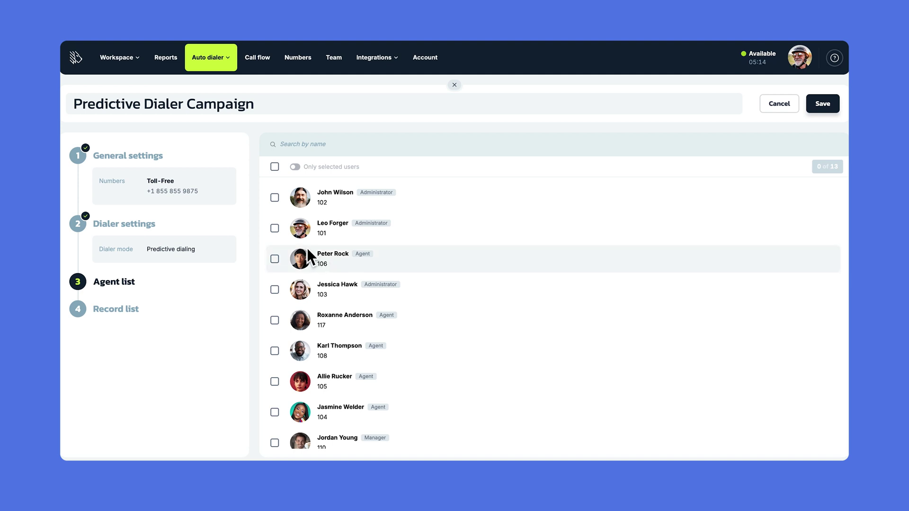
Step: Add the third and fifth through eighth team members as agents, then go to Record list
click(309, 251)
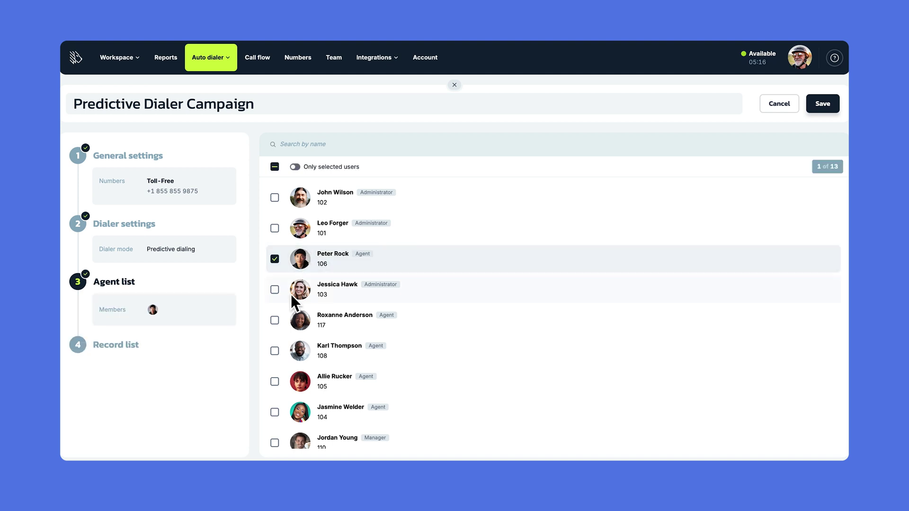
click(275, 321)
click(276, 351)
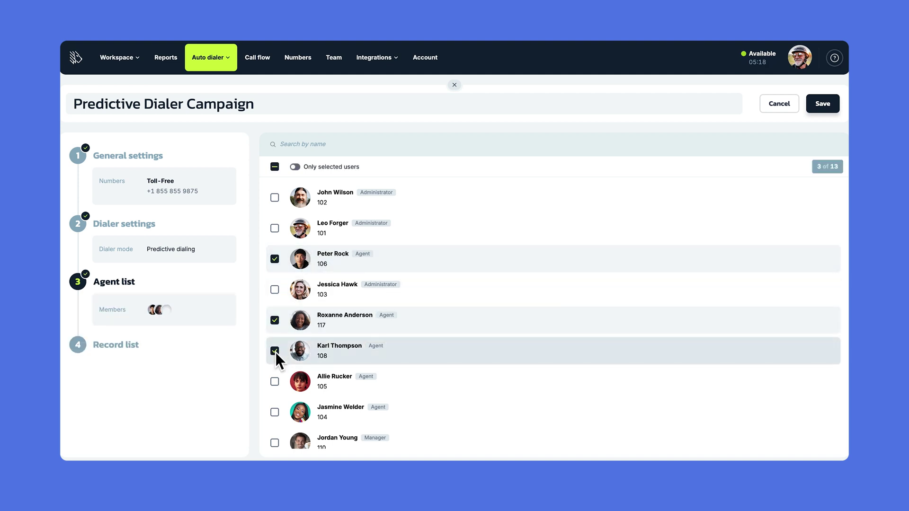
click(274, 383)
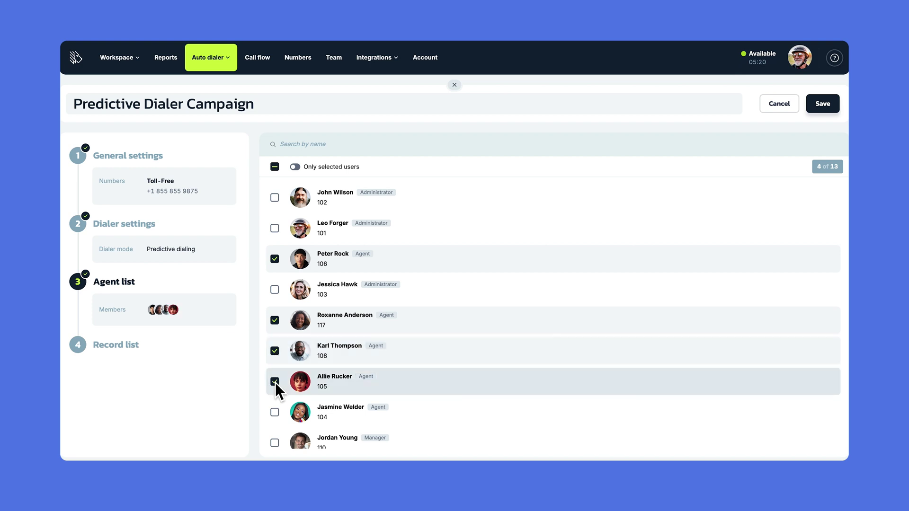
click(276, 413)
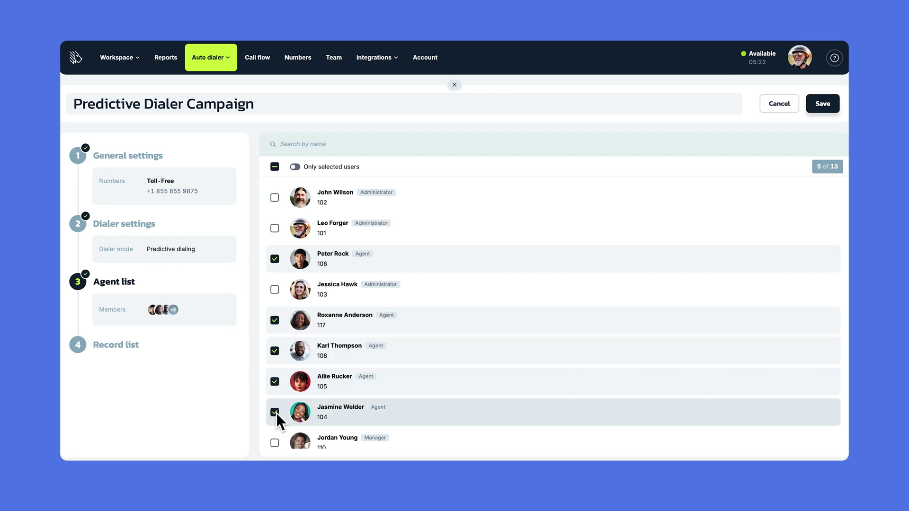
click(147, 342)
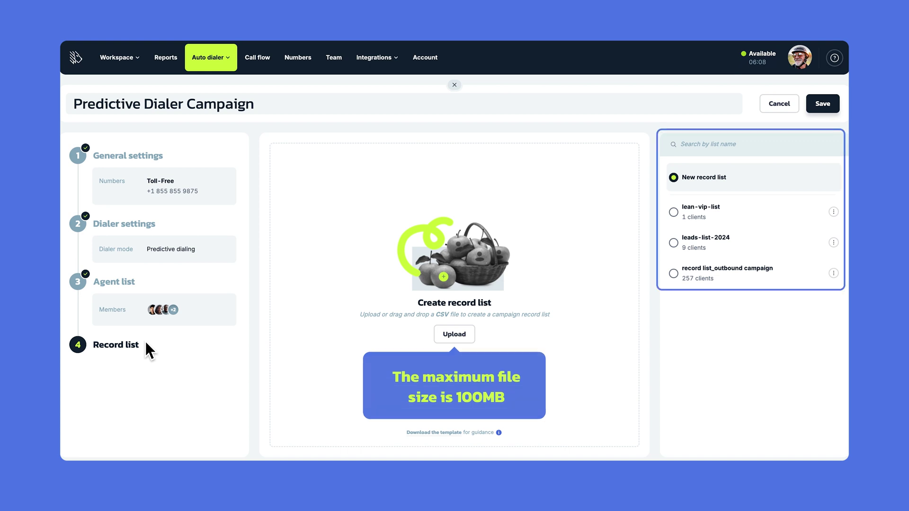
Step: Select lean-vip-list as the record list and view its options menu
click(710, 218)
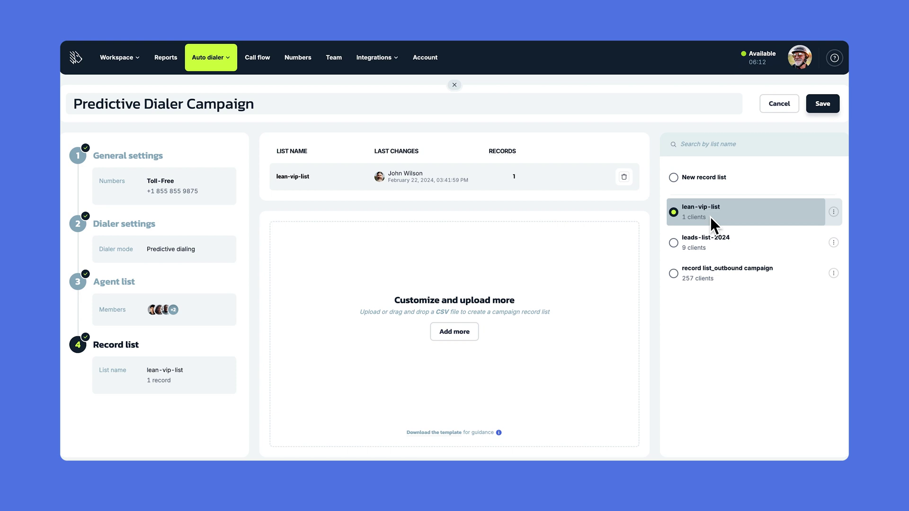
click(838, 213)
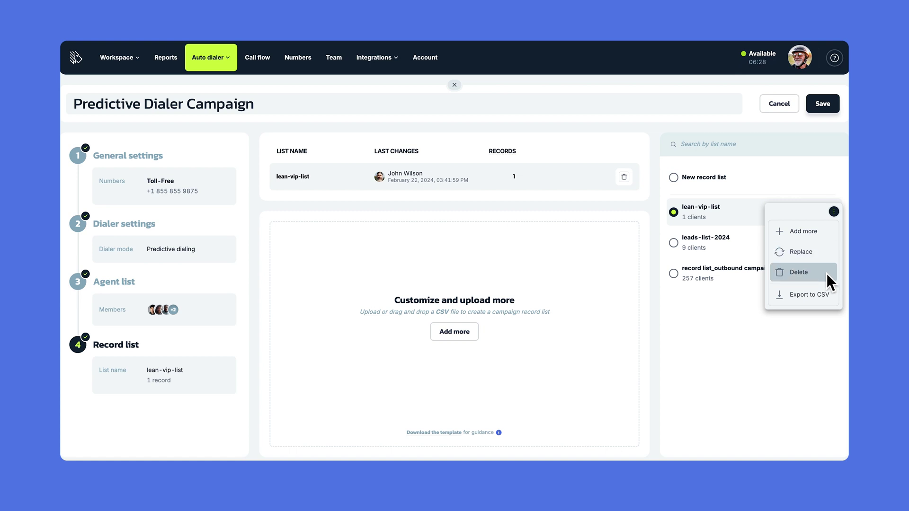
Step: Close the list options and save the Predictive Dialer Campaign
click(836, 217)
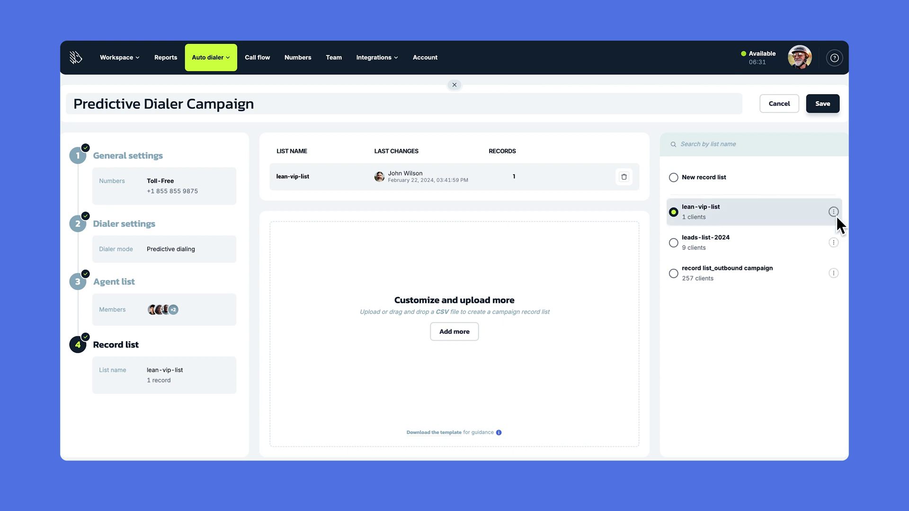
click(824, 105)
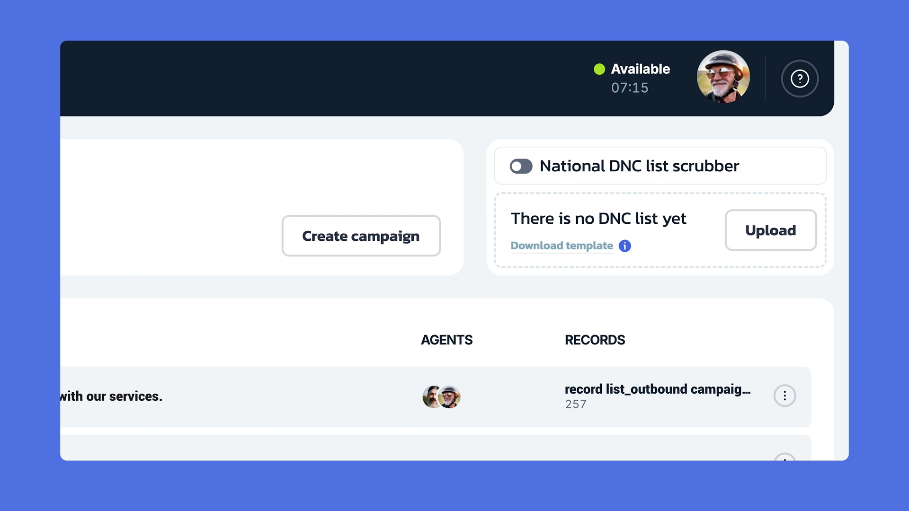
Step: Switch the National DNC list scrubber toggle on
click(526, 169)
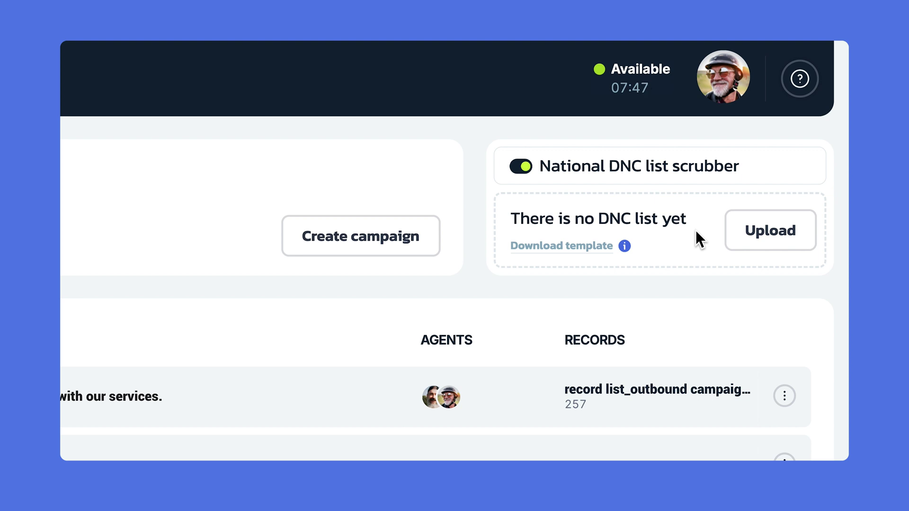
Step: Upload the two-number local DNC list CSV and open its options menu
click(782, 233)
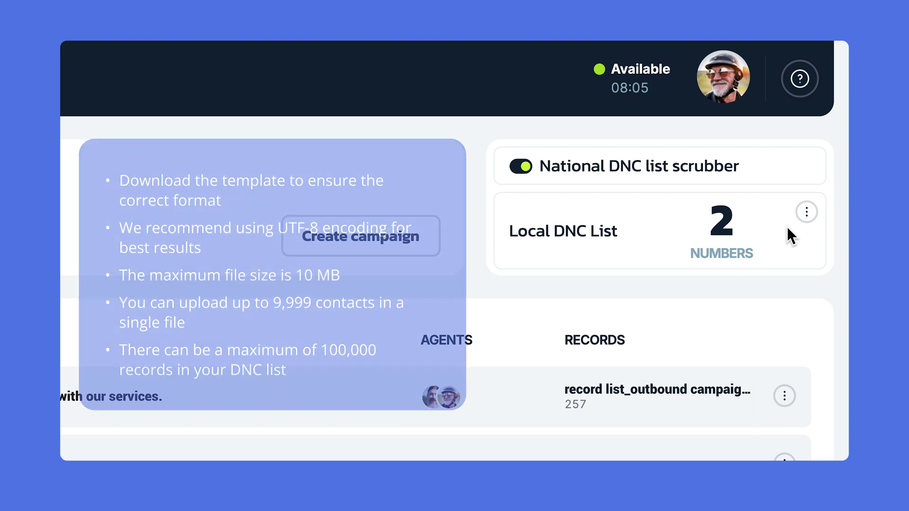
click(807, 212)
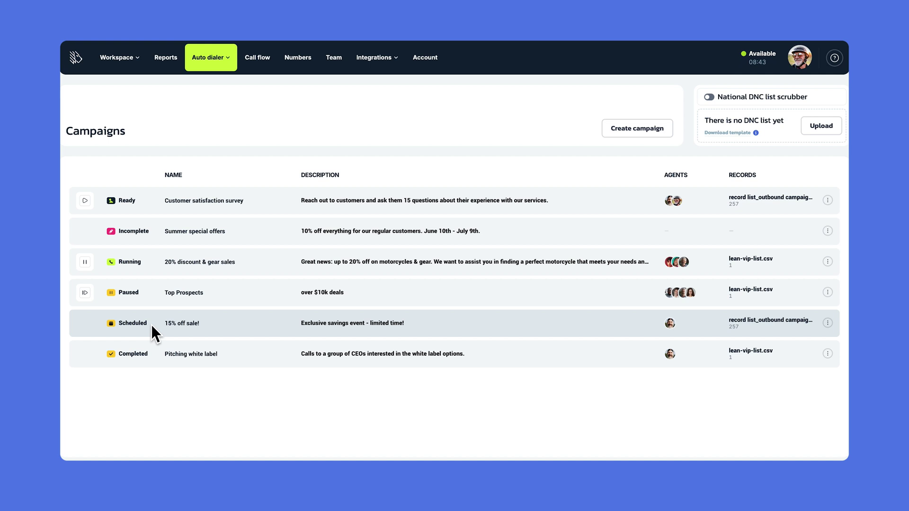
Step: Resume the paused Top Prospects campaign from the campaigns table
click(84, 293)
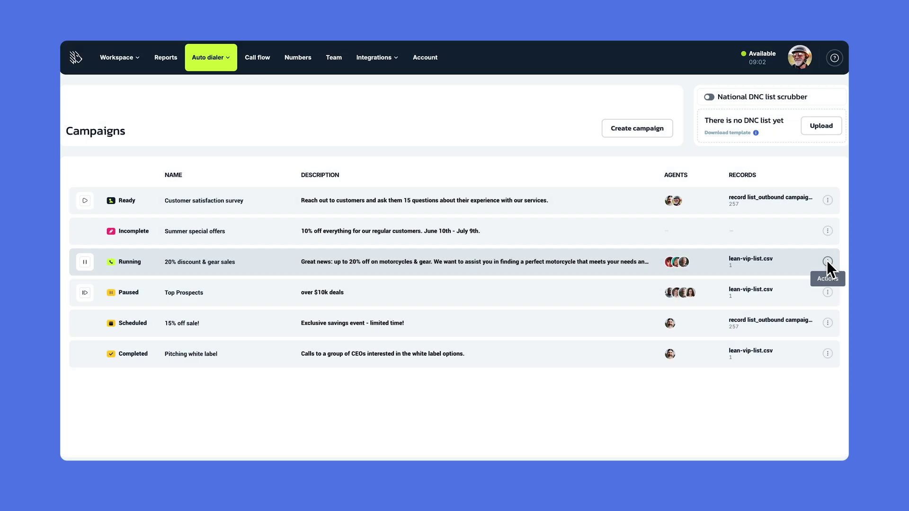
Step: Open the Actions menu for the running 20% discount & gear sales campaign
click(827, 261)
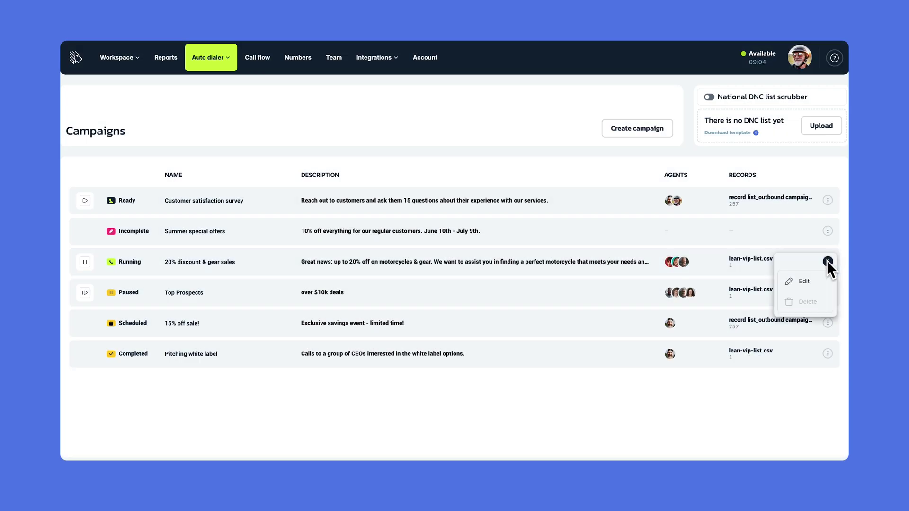